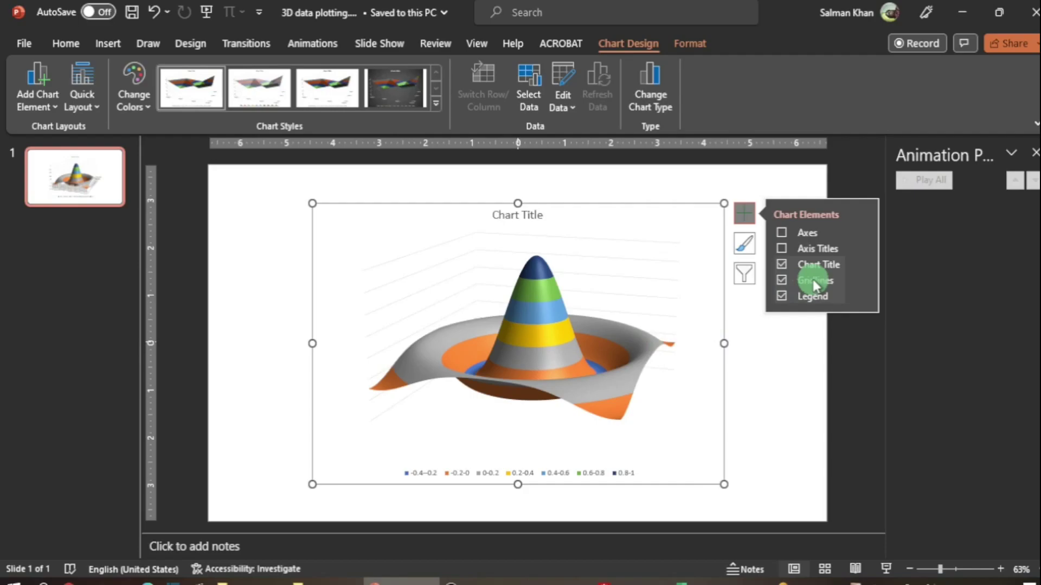
- Delete the existing sombrero 3-D surface chart from slide 1
click(422, 324)
key(Delete)
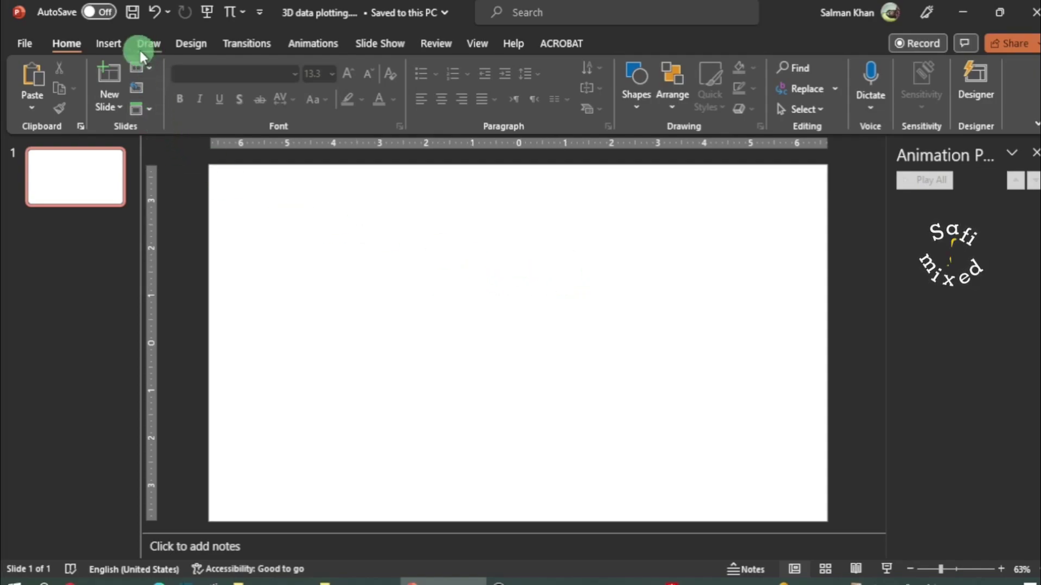
- Insert a 3-D Surface chart with placeholder data onto the slide
click(107, 43)
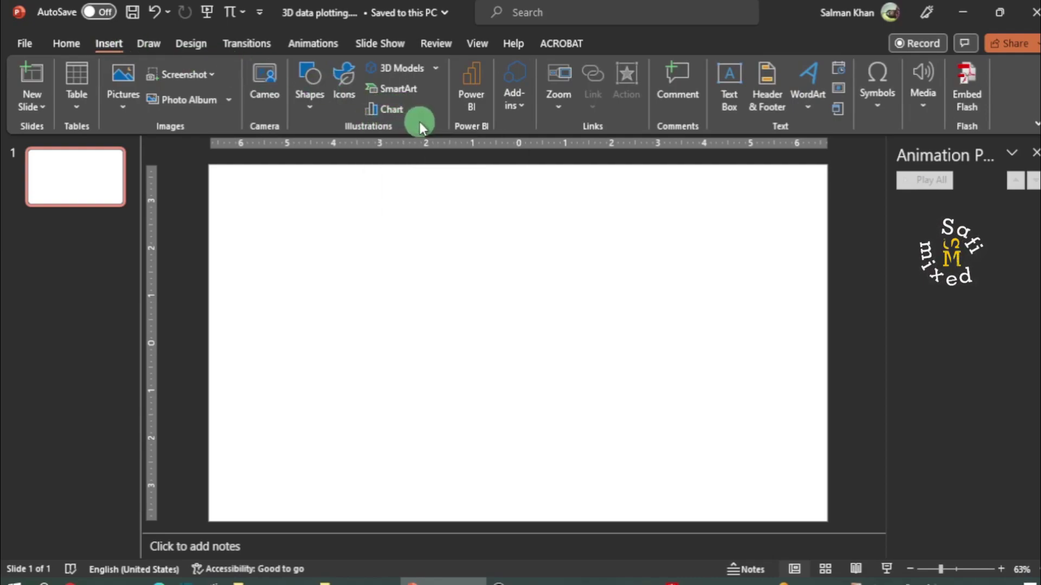
click(397, 109)
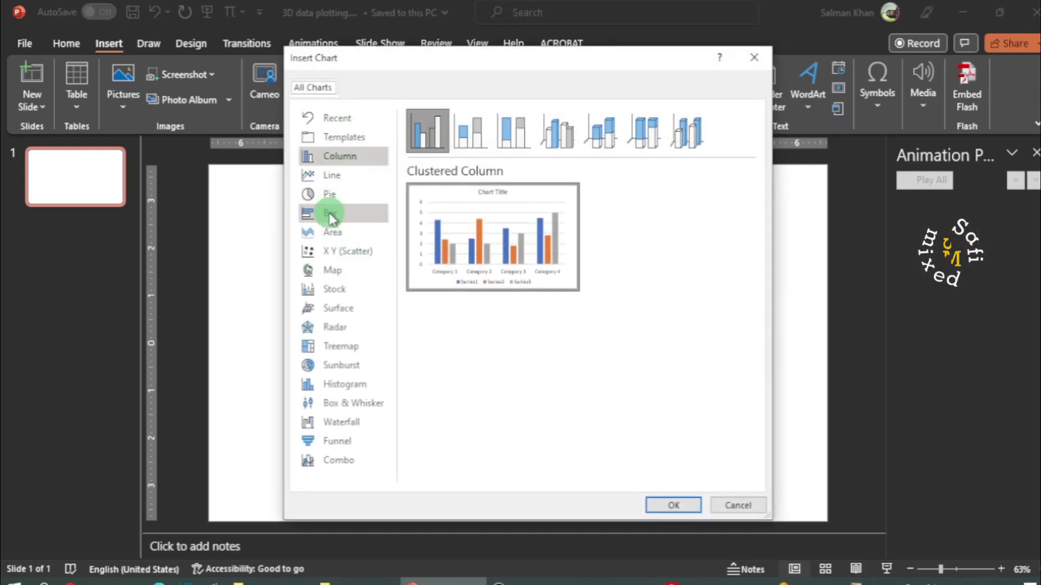
click(350, 314)
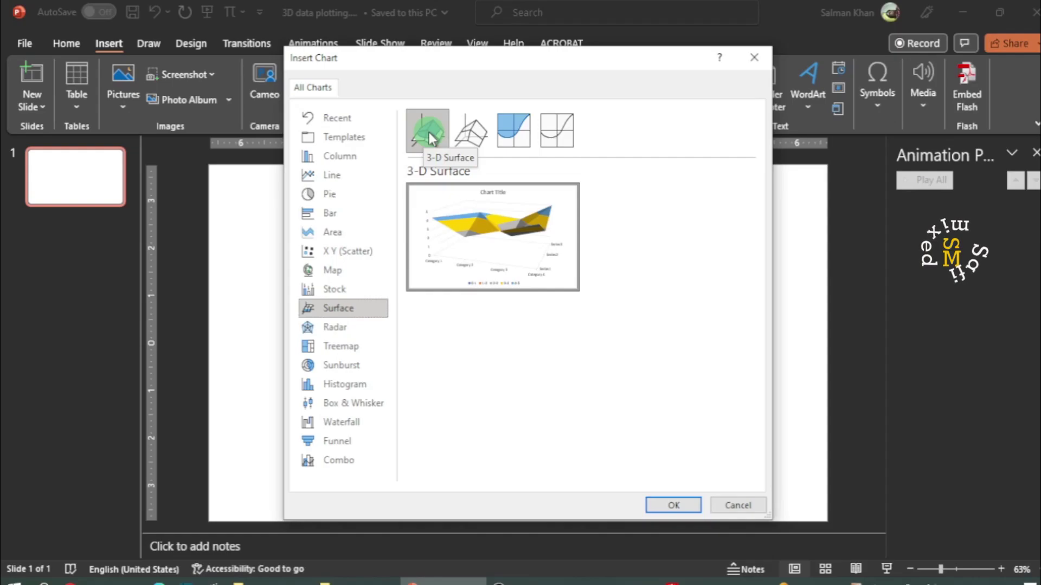
click(675, 508)
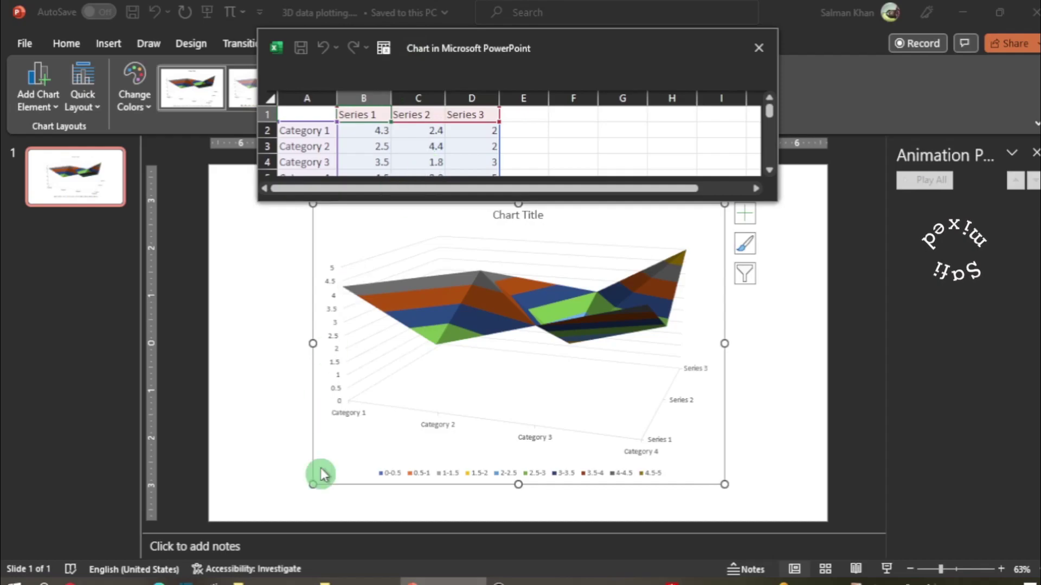
- Open plot2.xlsx from the data folder in Excel
mouse_move(324, 579)
click(395, 526)
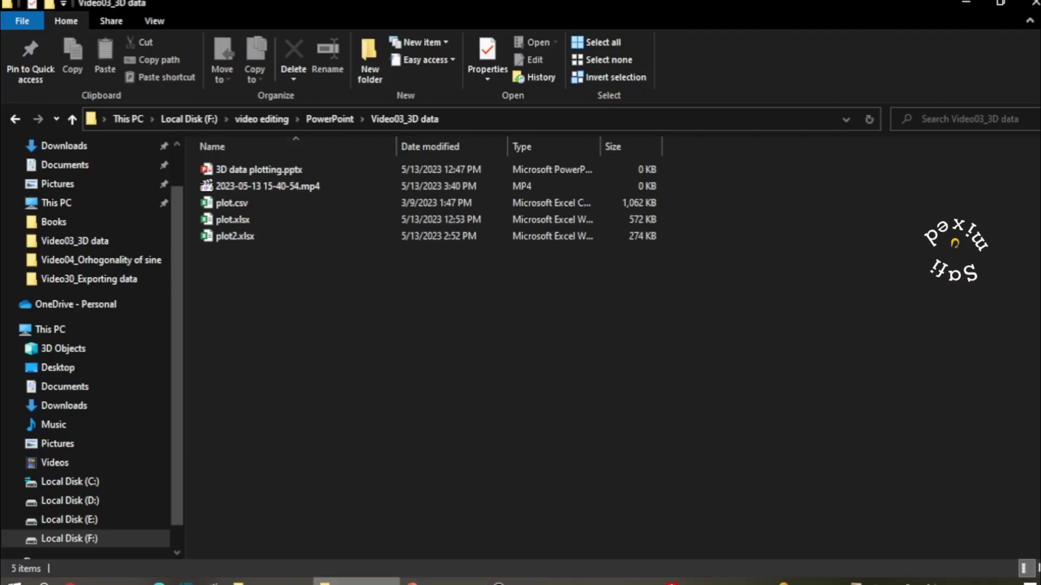
click(232, 245)
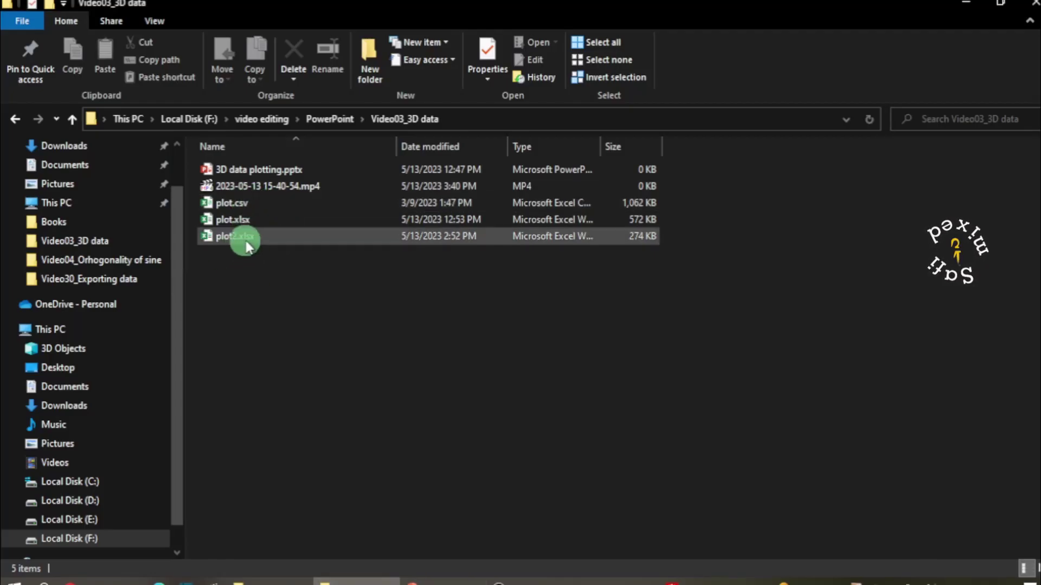
double_click(234, 238)
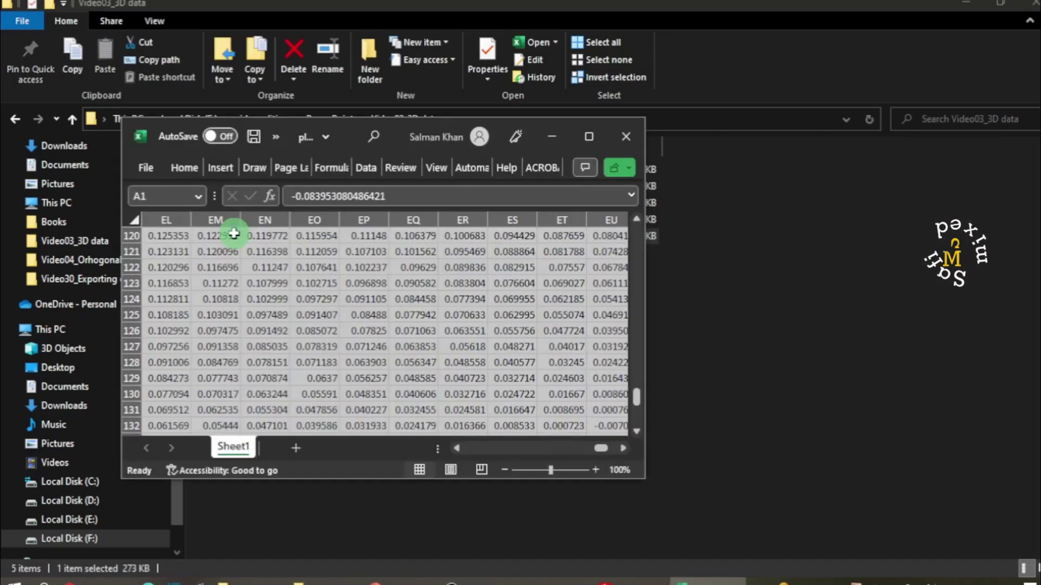
- Copy the full data block starting at cell EL1 in plot2.xlsx
drag(639, 402, 652, 209)
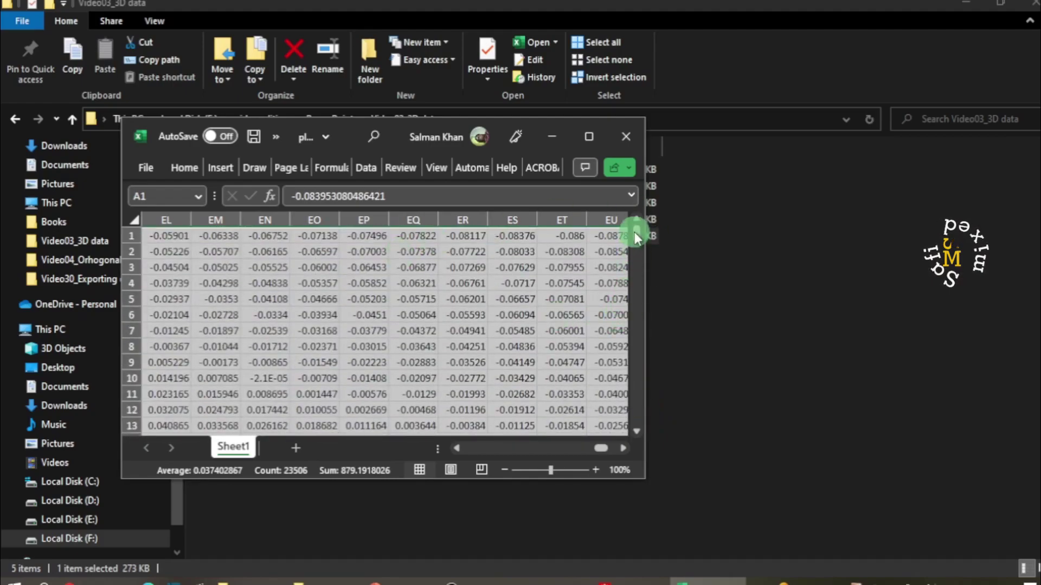
click(168, 237)
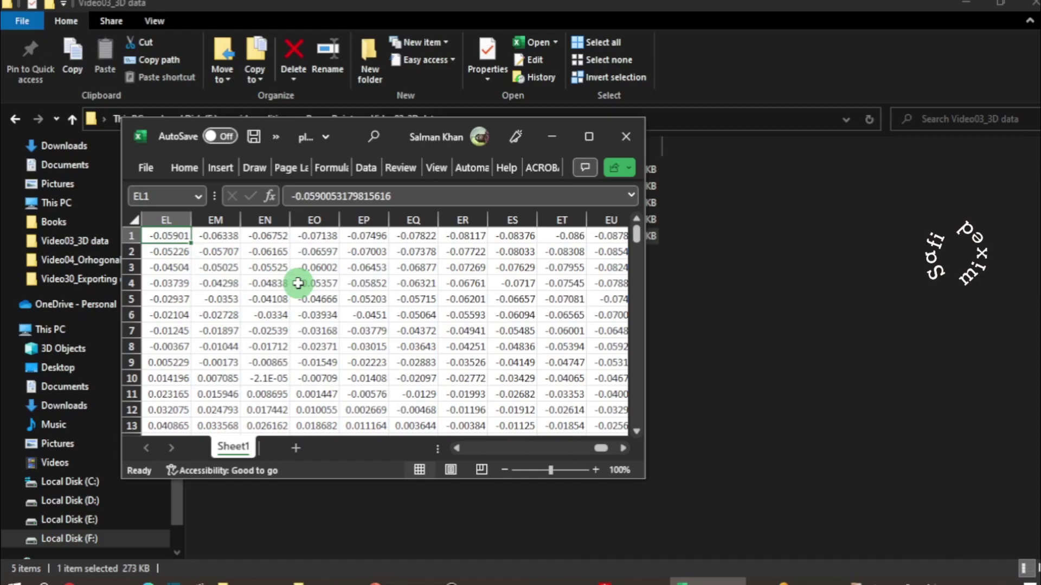
key(ctrl+shift+Down)
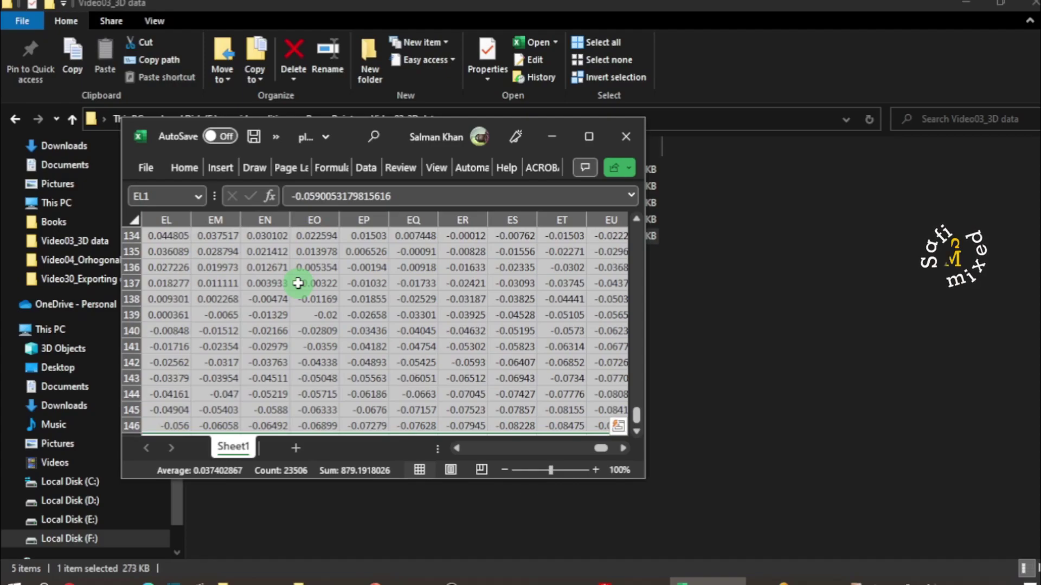
key(ctrl+c)
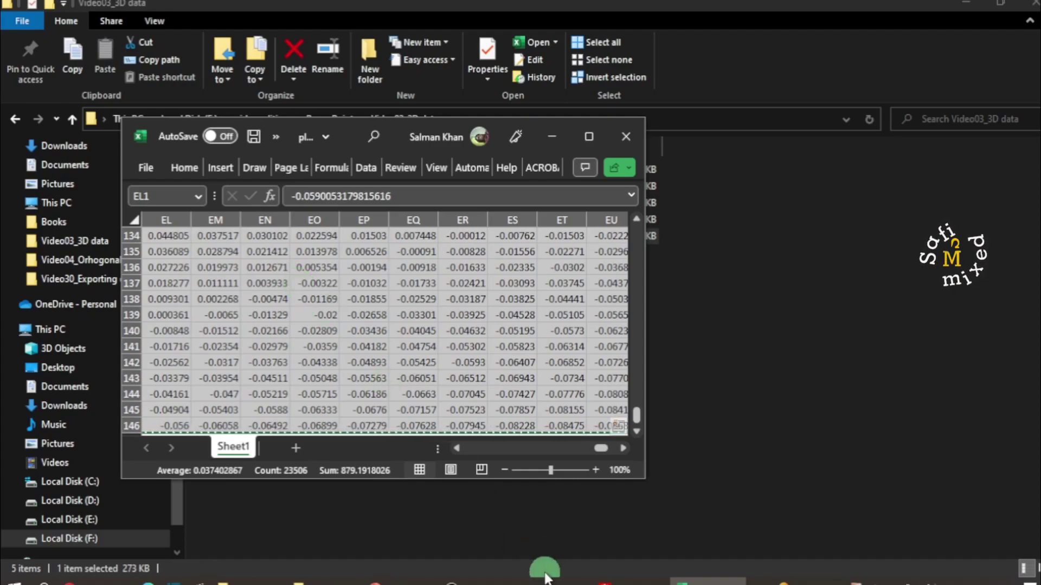
mouse_move(707, 581)
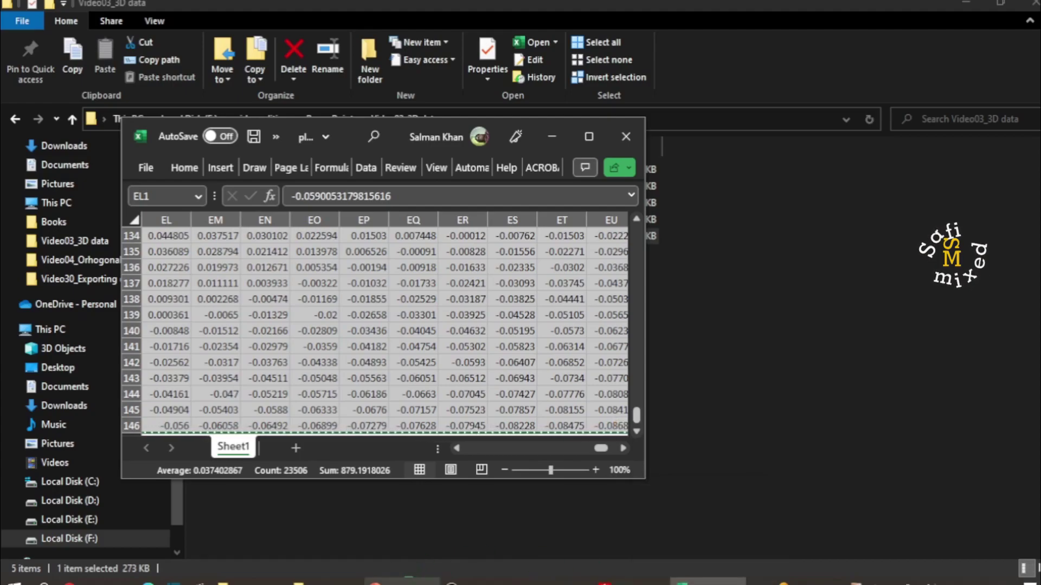
- Replace the chart's placeholder data with the pasted plot2.xlsx values and extend the data range over them
mouse_move(401, 581)
click(401, 533)
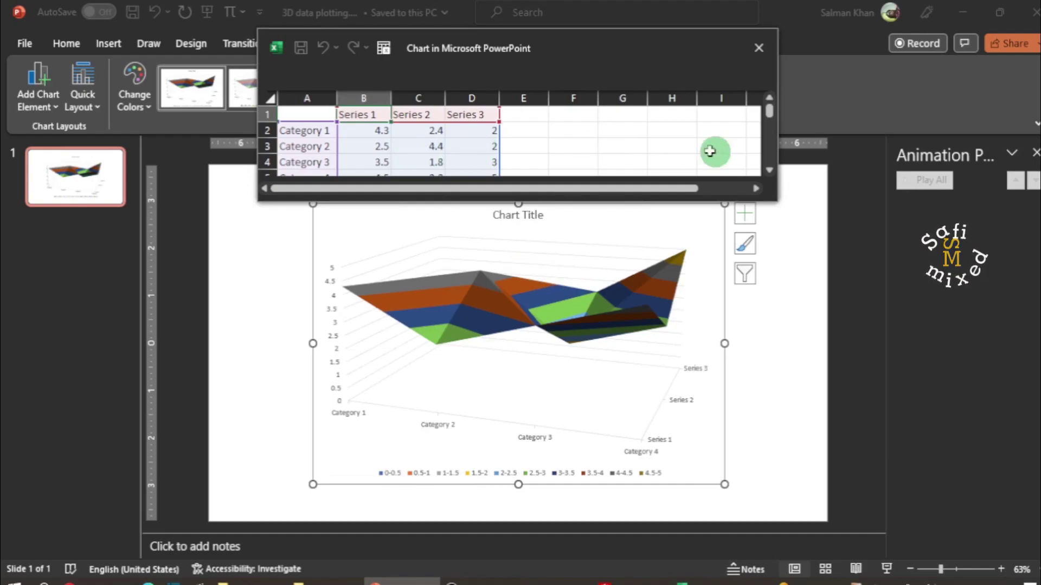
click(303, 131)
key(ctrl+c)
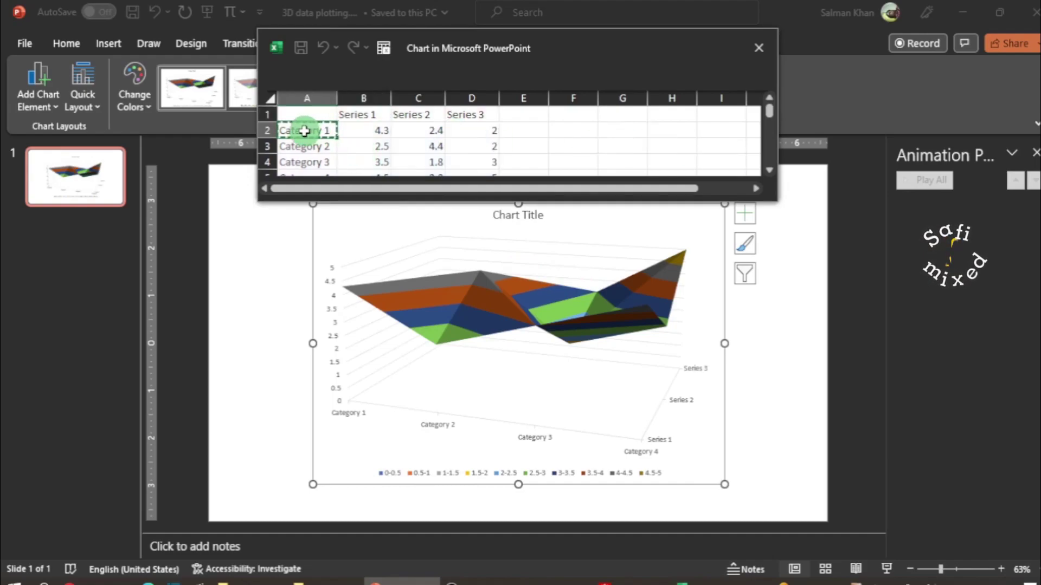
key(ctrl+a)
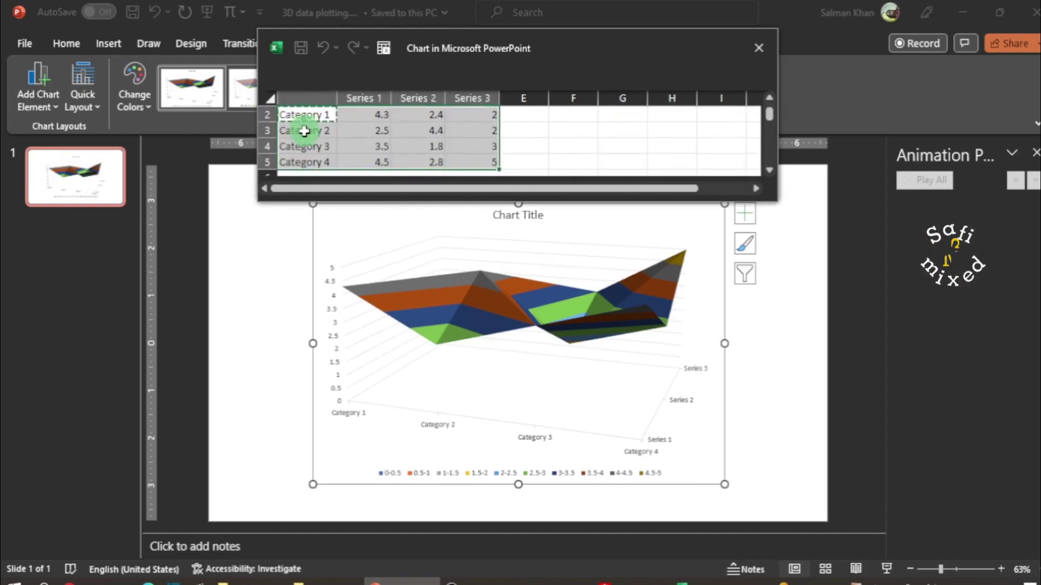
key(Delete)
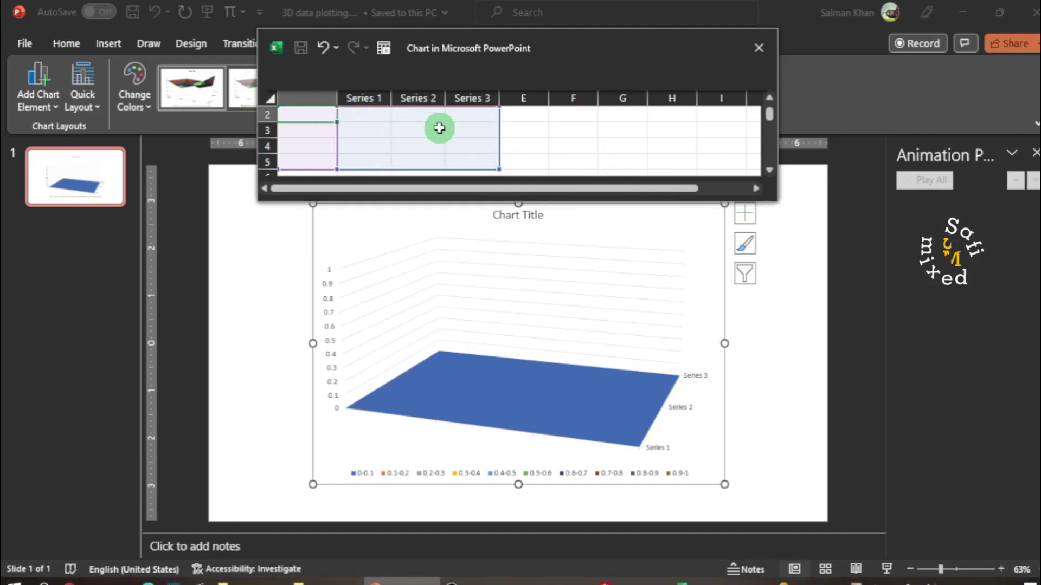
key(ctrl+v)
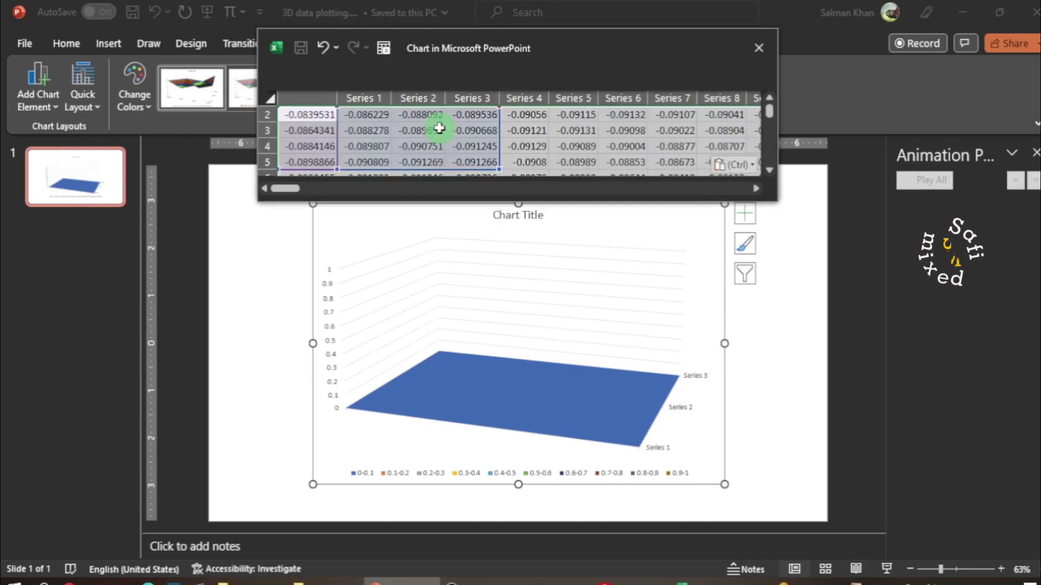
drag(510, 169, 470, 151)
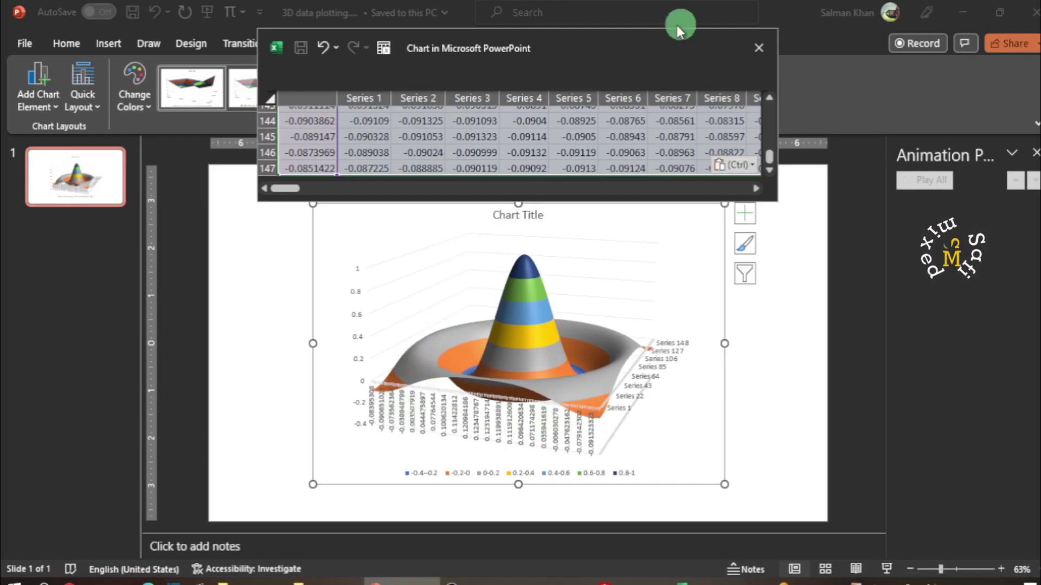
- Close the chart's data sheet and hide the chart axes
click(760, 49)
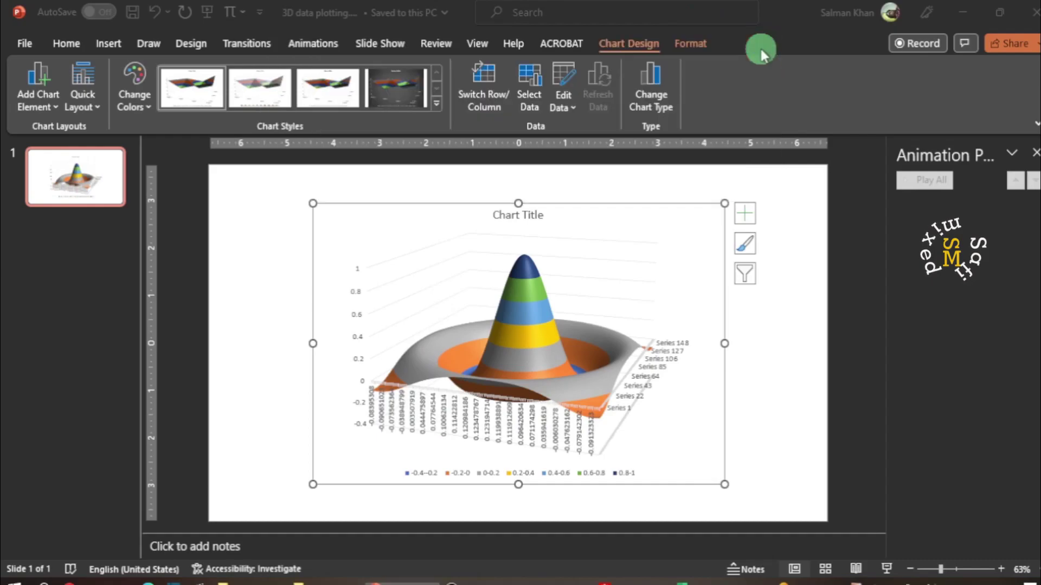
click(747, 217)
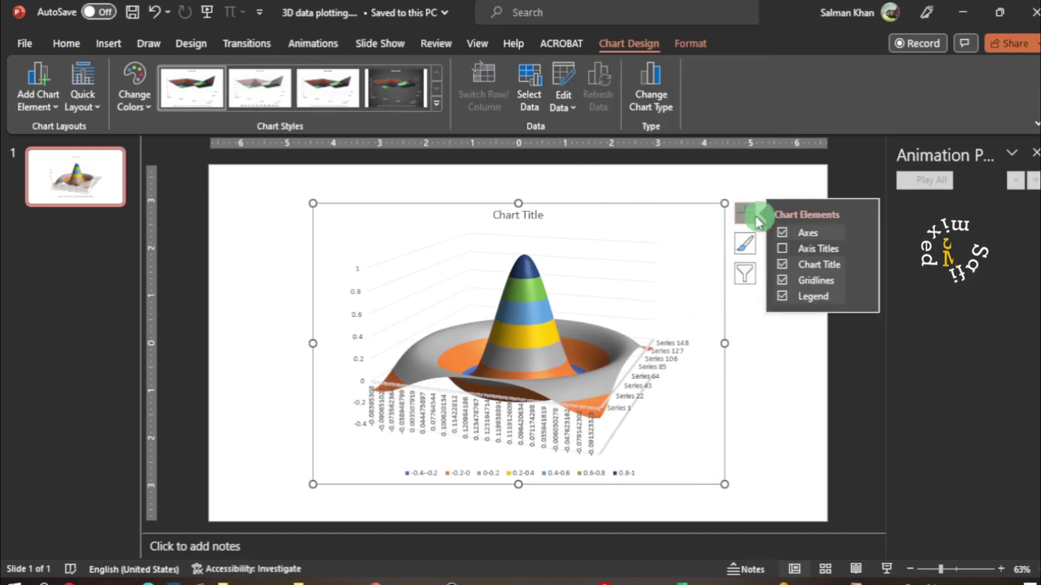
click(782, 233)
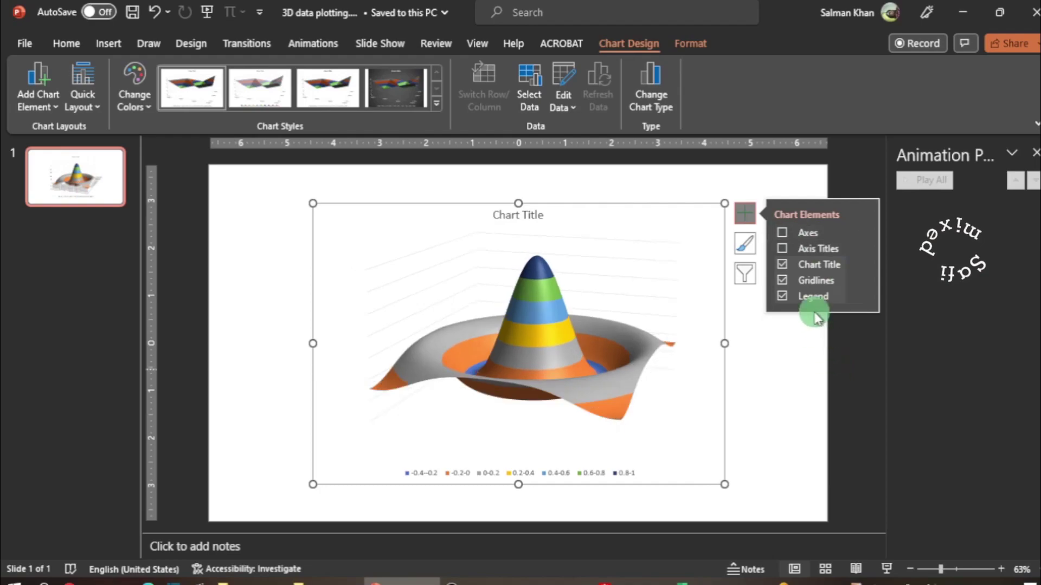
- Add primary major vertical and depth major gridlines to the chart
click(811, 282)
click(813, 282)
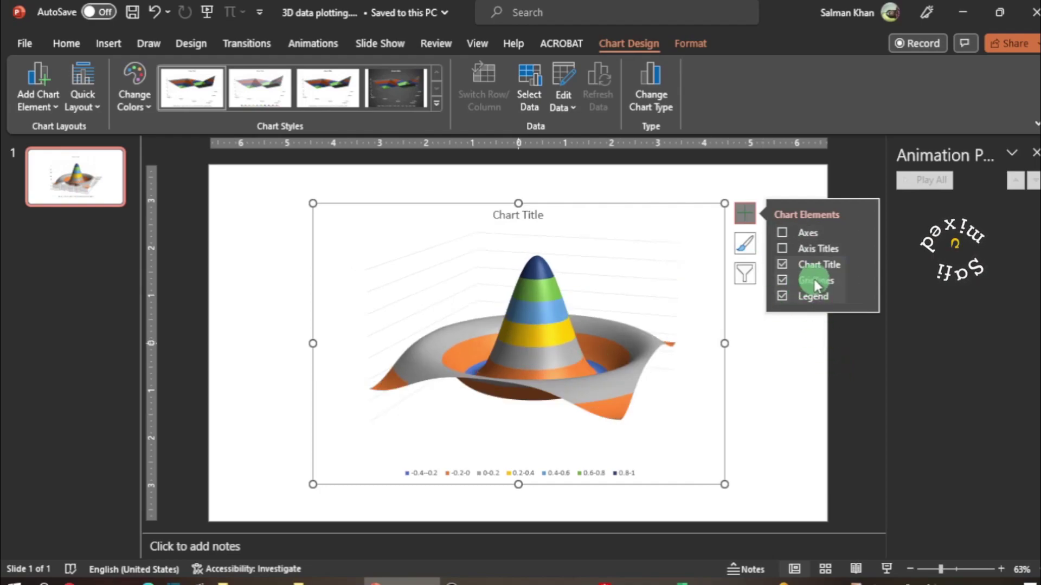
click(867, 279)
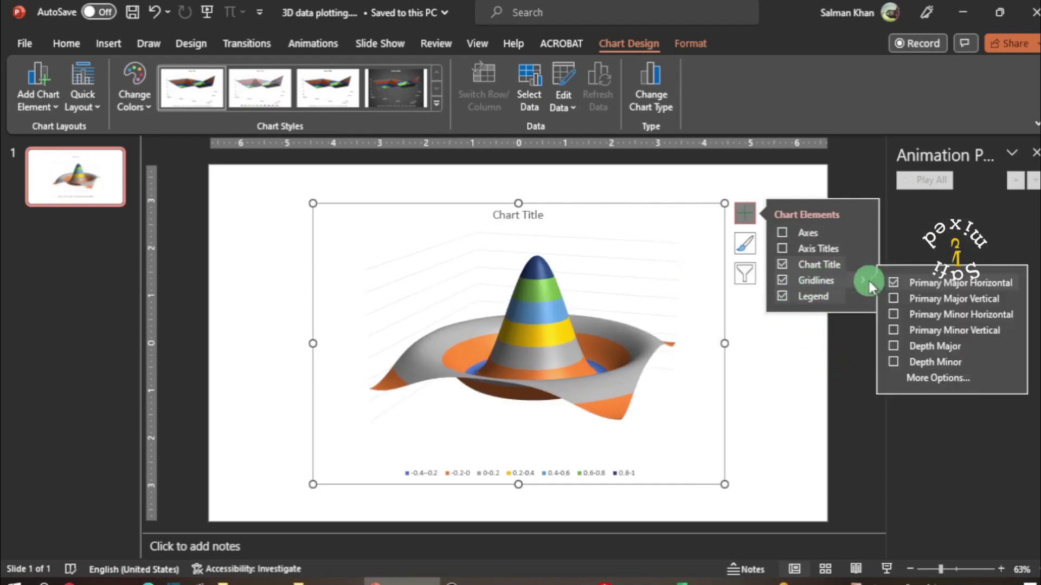
click(895, 298)
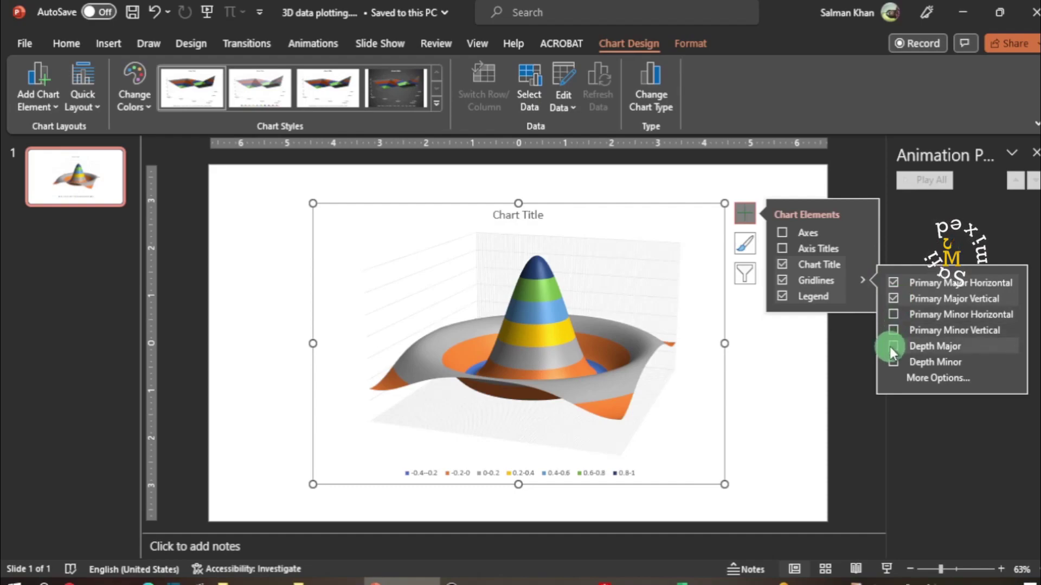
click(892, 346)
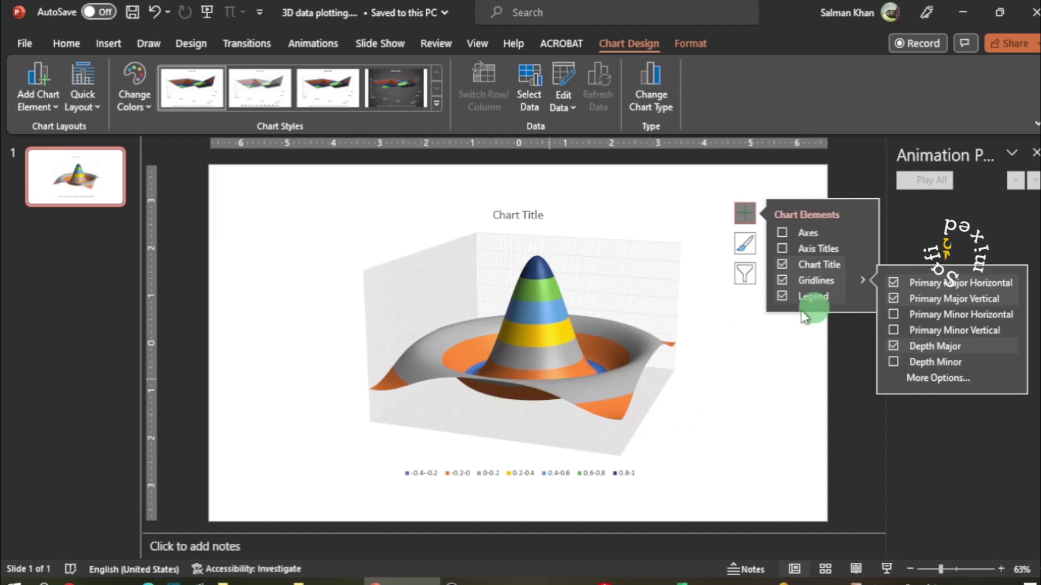
mouse_move(809, 251)
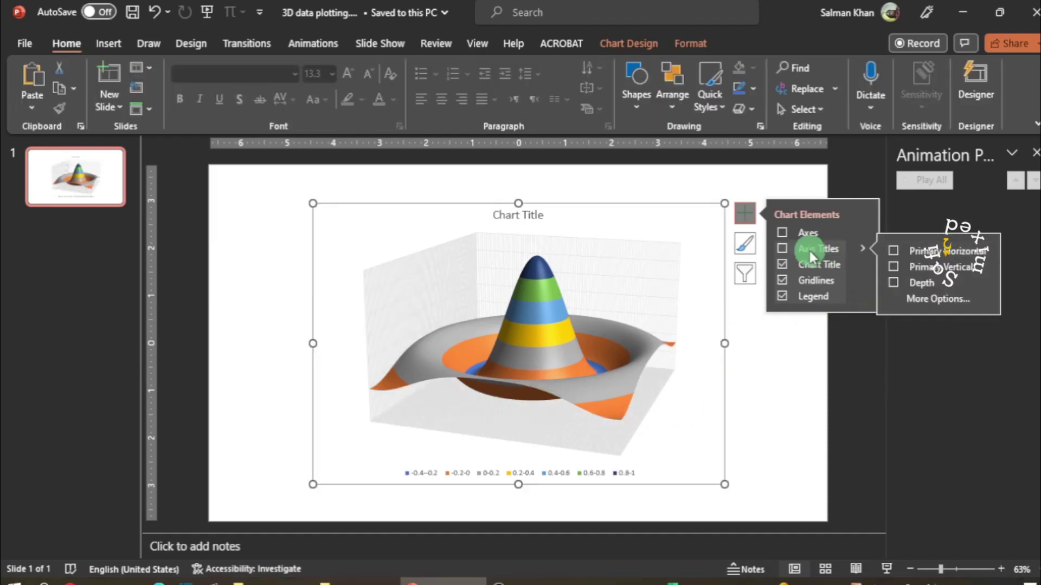
- Turn on Primary Horizontal, Primary Vertical and Depth axis titles
click(895, 265)
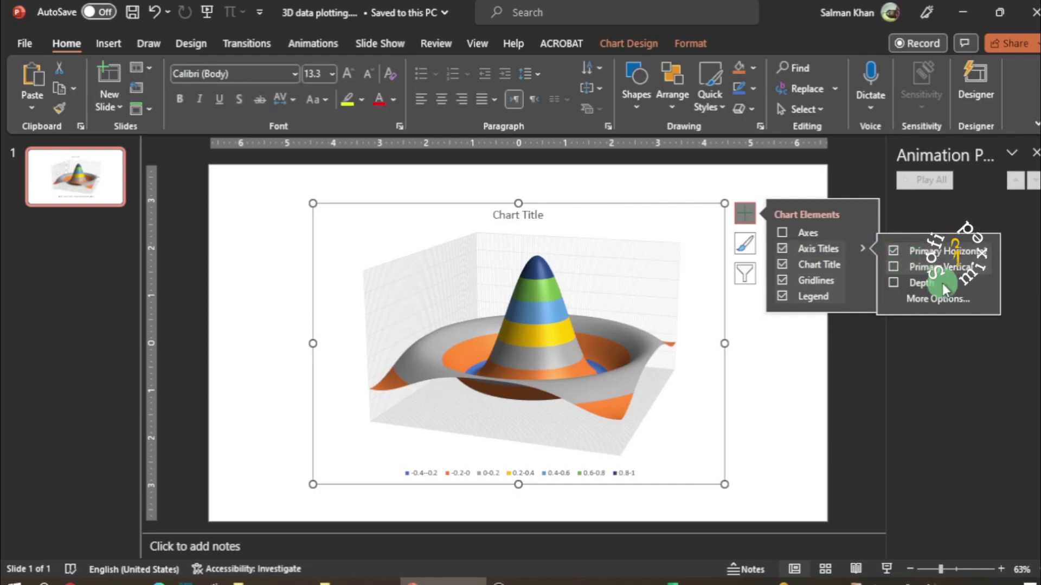
click(893, 266)
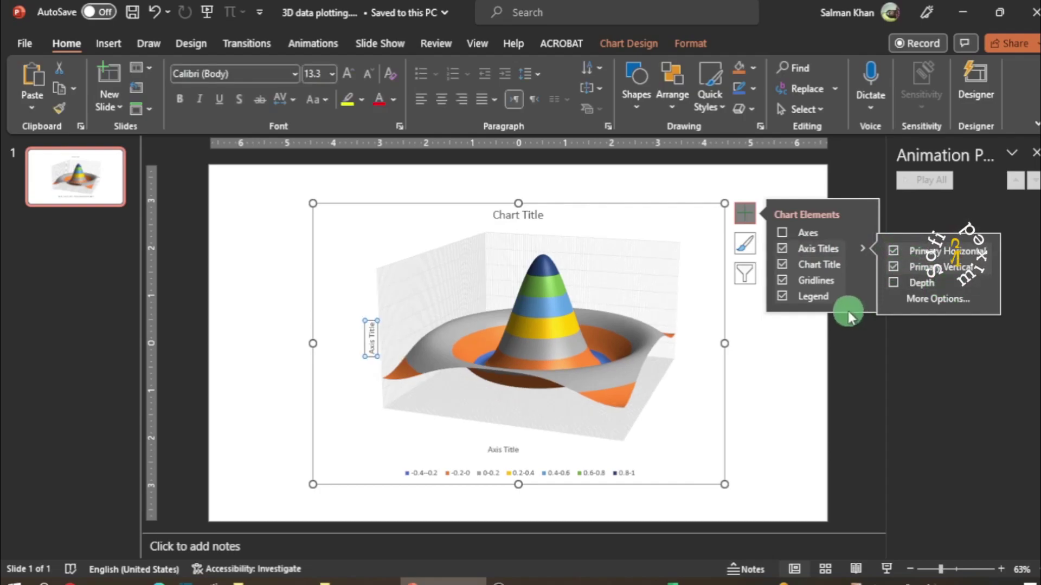
click(894, 283)
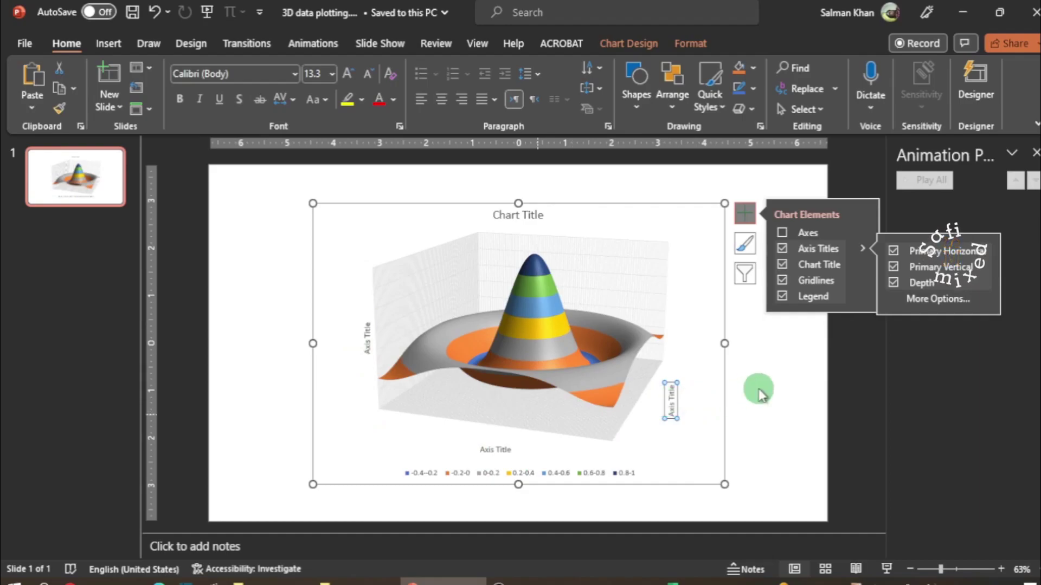
- Show the chart's 3-D Rotation settings in the Format Chart Area pane
right_click(545, 334)
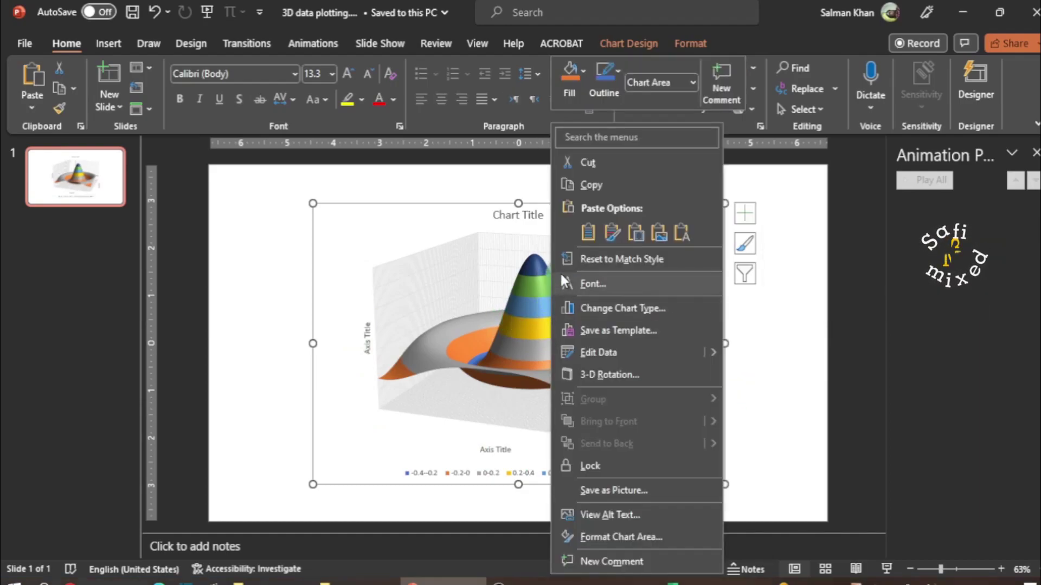
click(610, 375)
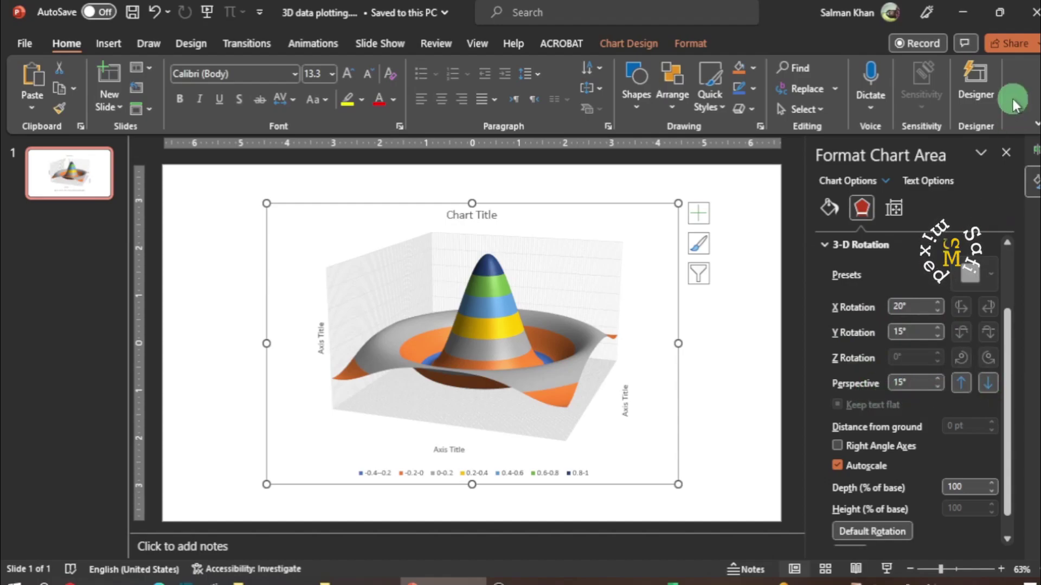
- Close the Format Chart Area pane
click(1007, 156)
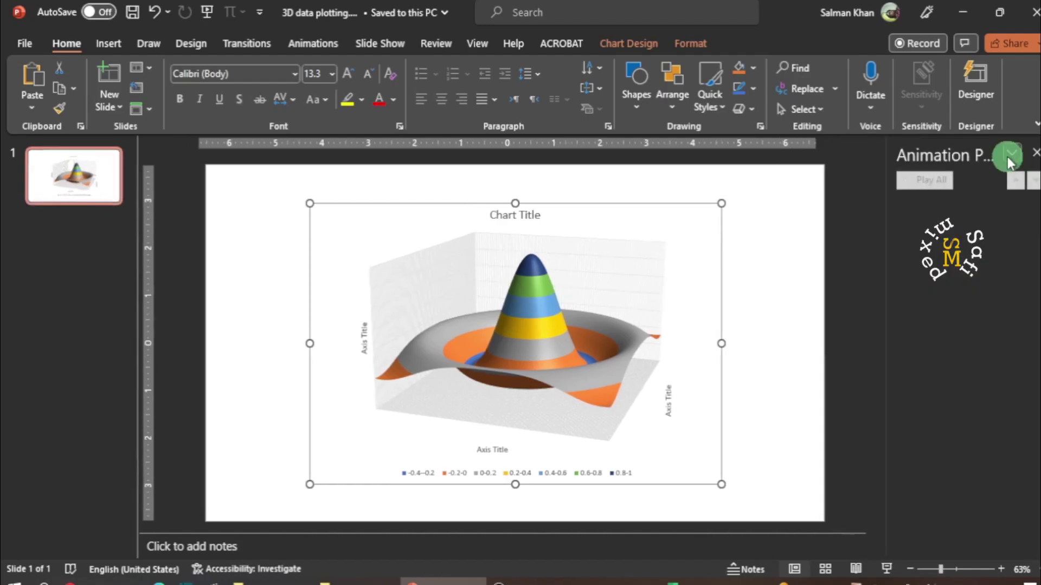